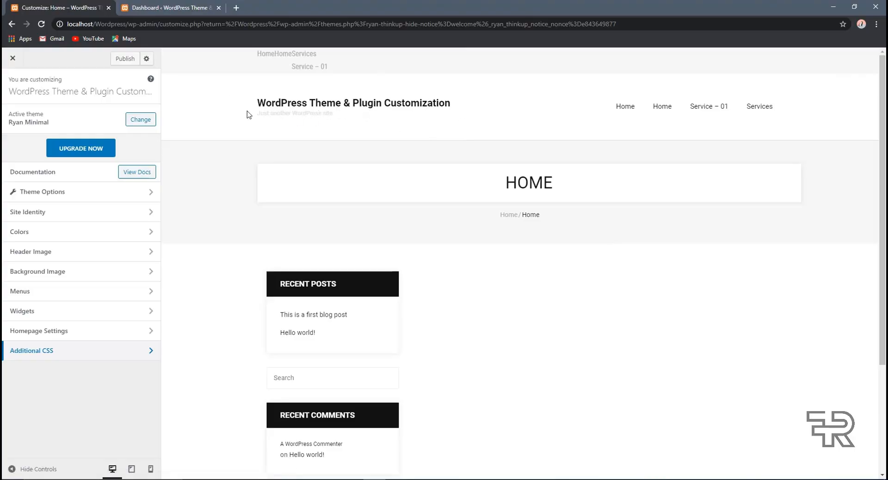
Examine the tagline and site title in the preview's header
drag(254, 118, 356, 122)
click(355, 122)
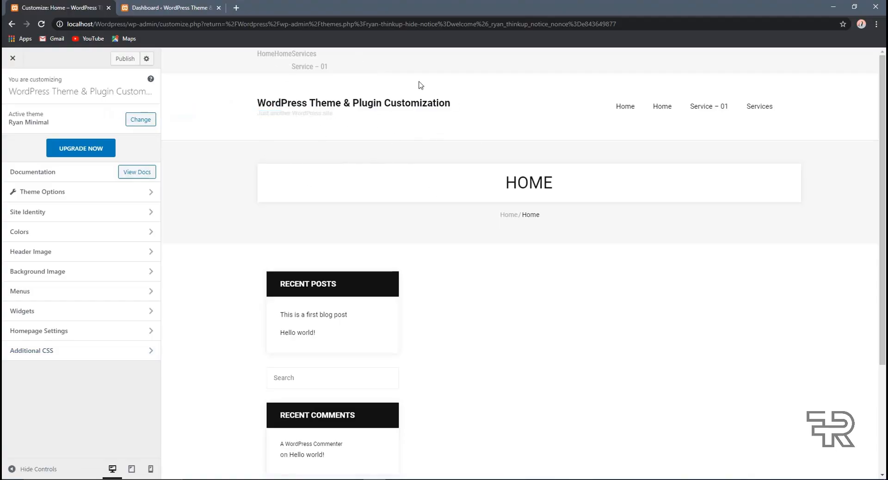
drag(463, 107, 275, 110)
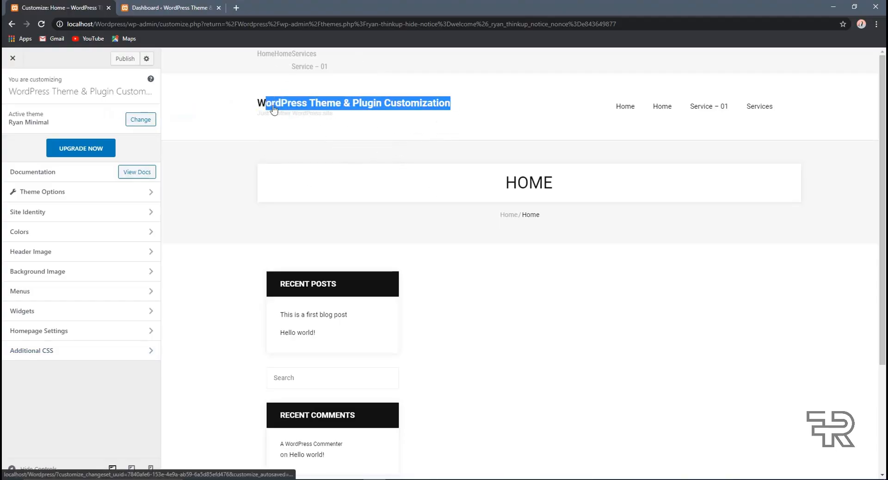
click(360, 138)
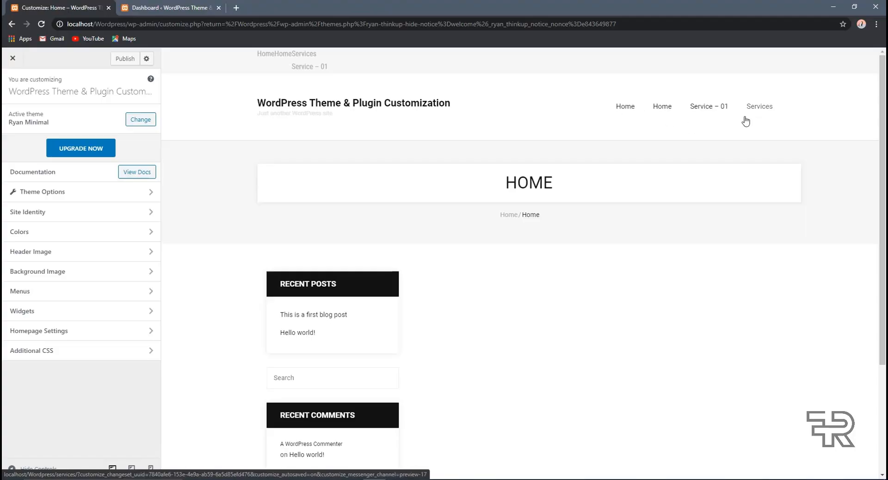
Open the front page from the first Home link of the preview's header menu and review its slider and featured sections
click(628, 113)
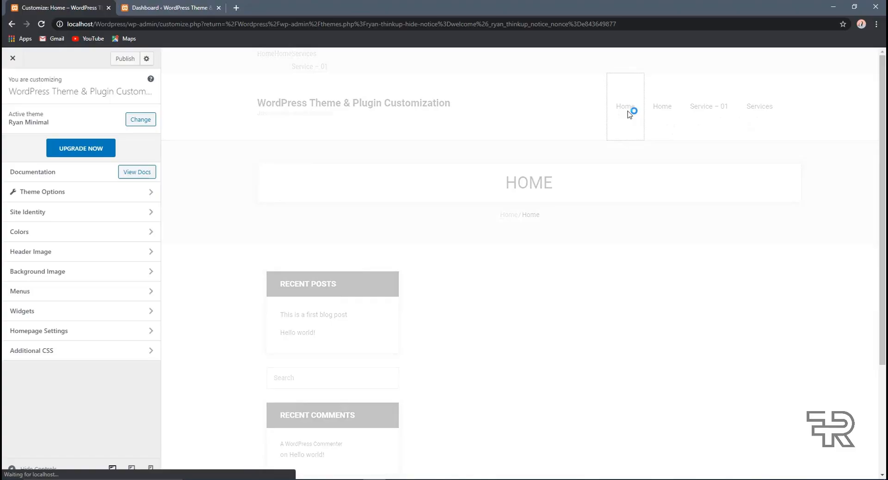
scroll(509, 220, down, 4)
scroll(498, 198, up, 4)
scroll(499, 196, down, 8)
scroll(498, 194, up, 7)
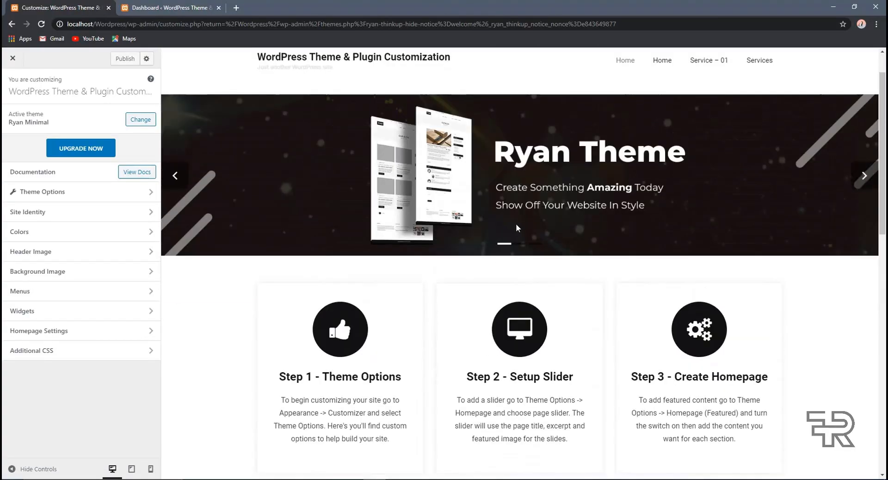
scroll(514, 223, up, 1)
Preview the second Home page, the Service – 01 page with its breadcrumbs, and the Services page from the header menu
click(661, 111)
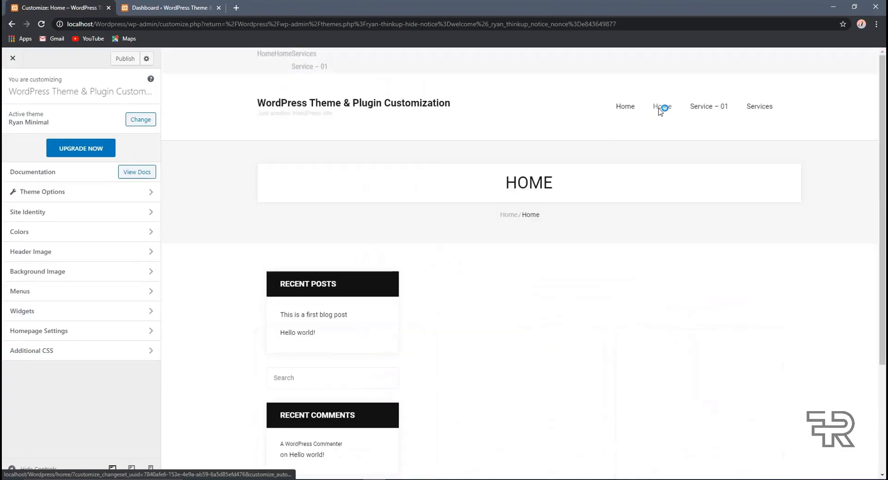
click(697, 114)
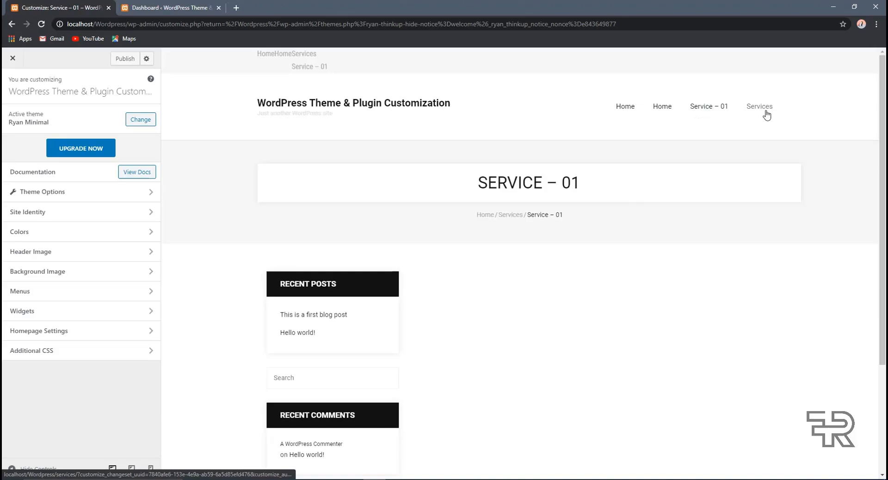
triple_click(529, 223)
click(571, 222)
triple_click(521, 224)
click(557, 240)
click(766, 108)
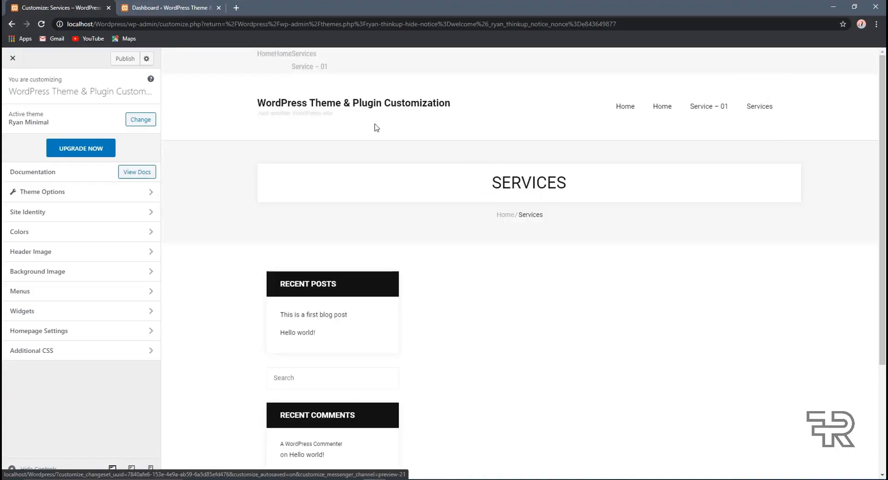
Examine the small menu above the header and the site title on the Services page preview
drag(250, 56, 347, 71)
click(367, 91)
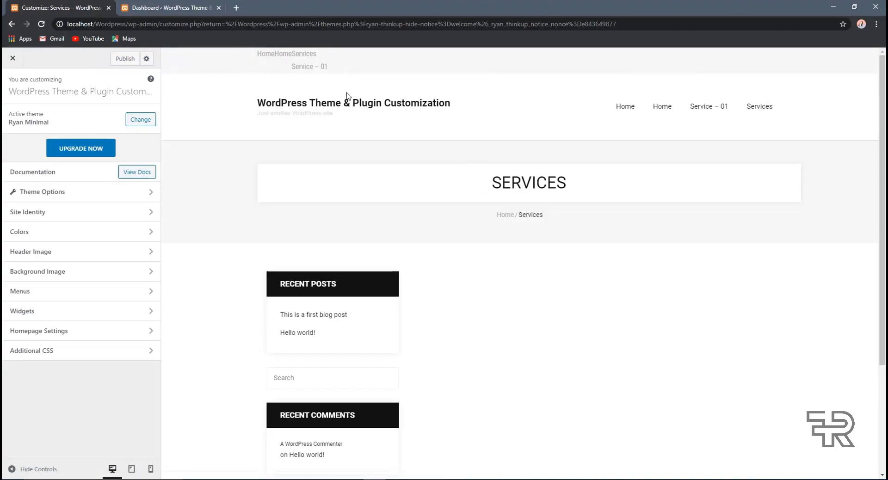
drag(245, 60, 348, 69)
click(350, 67)
drag(236, 52, 359, 89)
drag(451, 103, 258, 103)
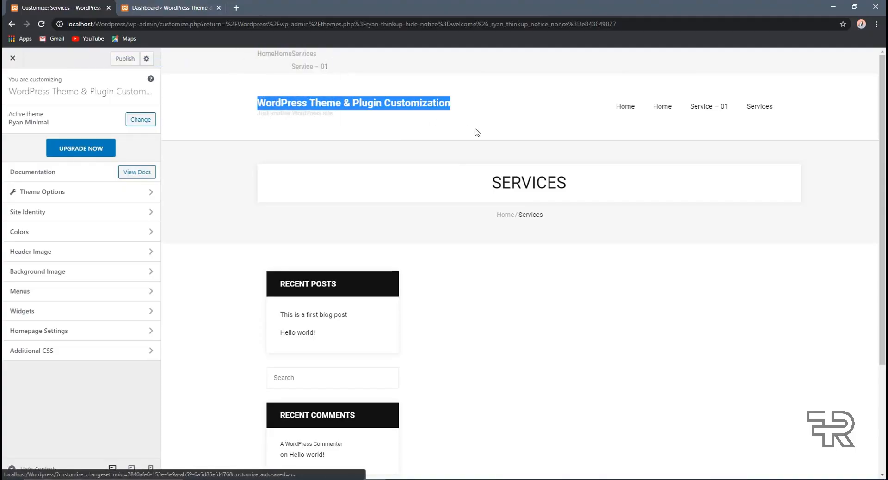
click(505, 129)
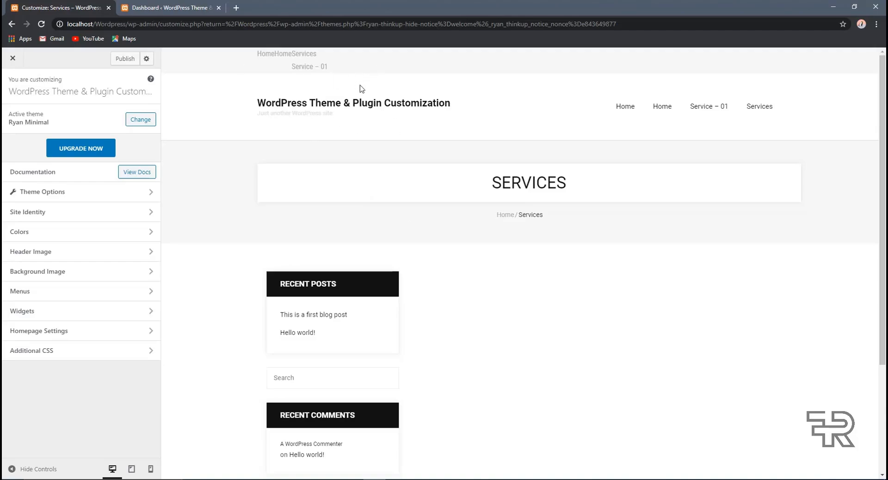
Read the Logo Settings note in the General Settings of Theme Options, and return to the main customizer screen
click(114, 192)
click(63, 118)
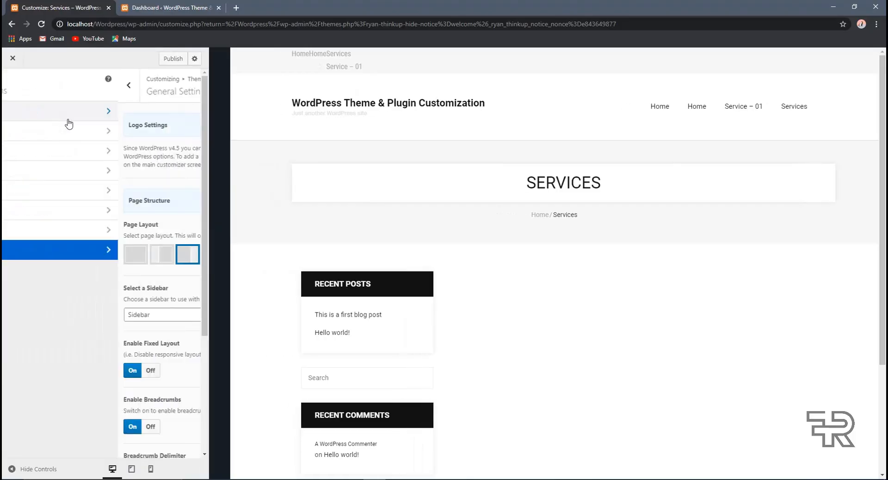
drag(18, 125, 64, 129)
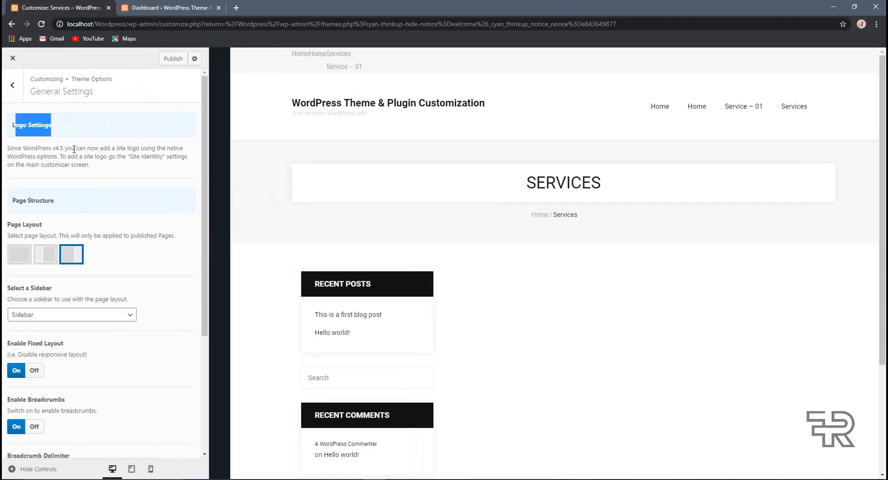
click(76, 148)
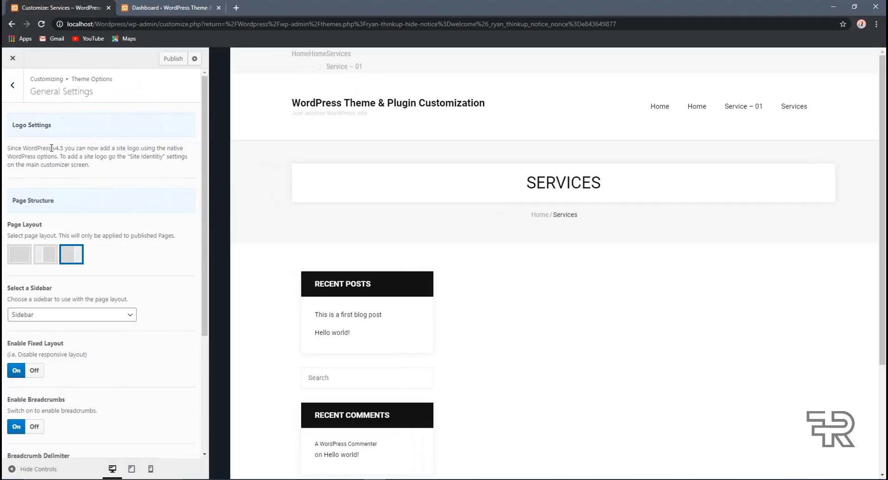
drag(142, 148, 178, 158)
click(132, 158)
click(127, 159)
click(12, 85)
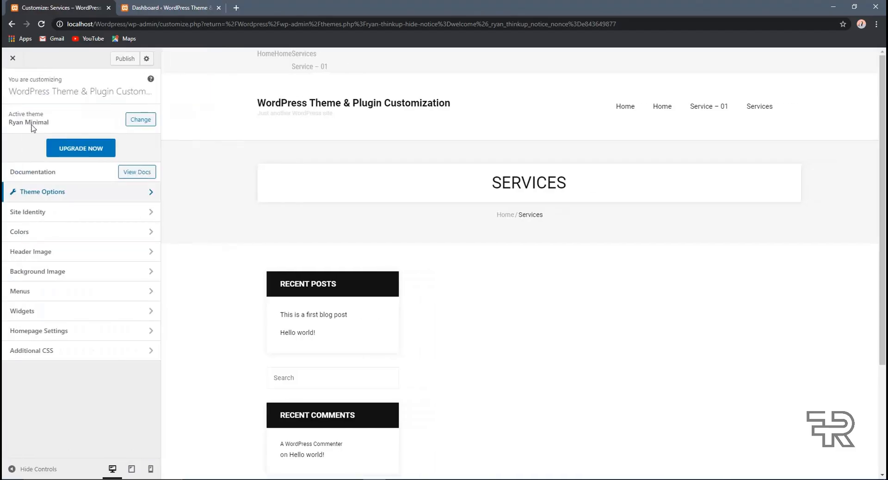
In Site Identity, set WordPress-logotype-simplified.png from the media library as the site logo, using the whole image without cropping
click(31, 213)
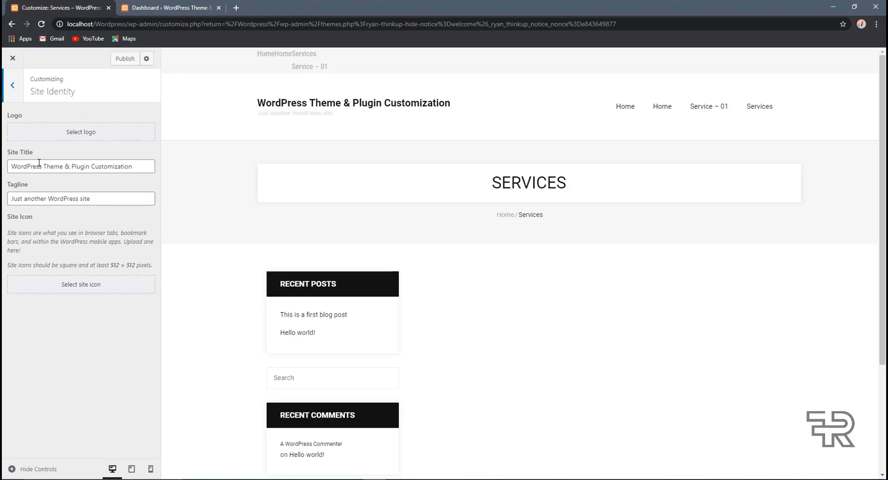
drag(259, 114, 331, 124)
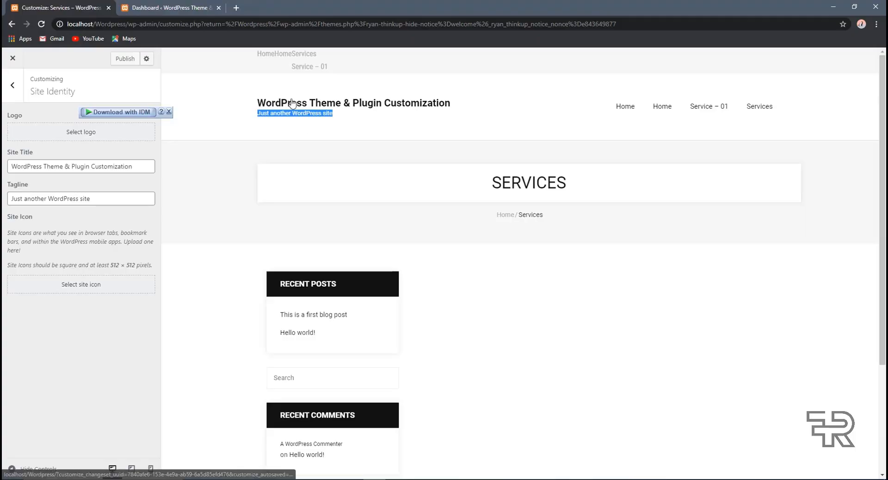
click(169, 112)
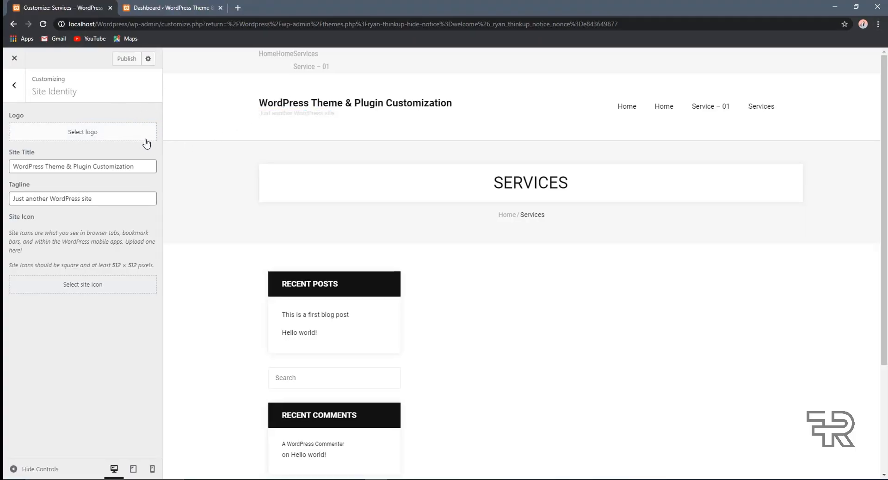
click(131, 135)
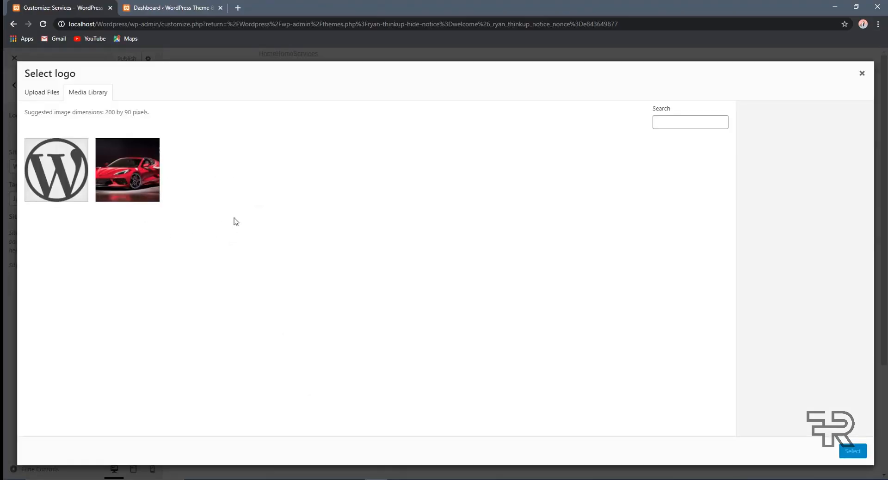
click(77, 181)
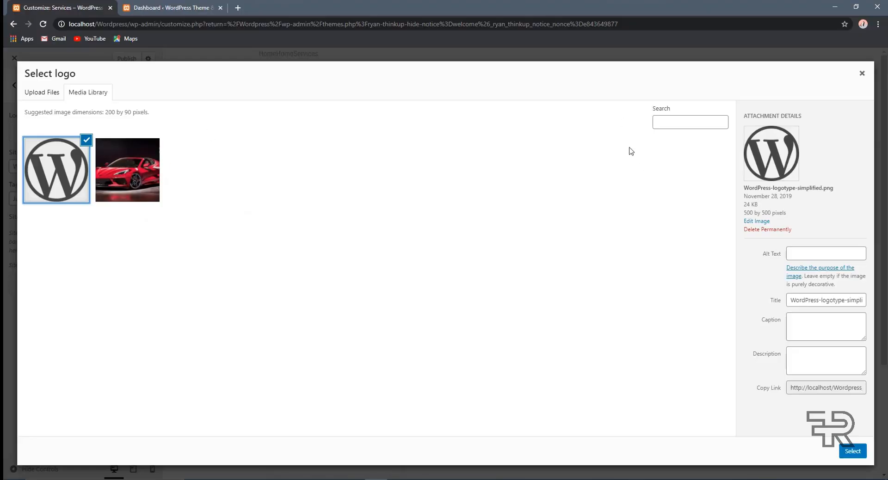
click(849, 452)
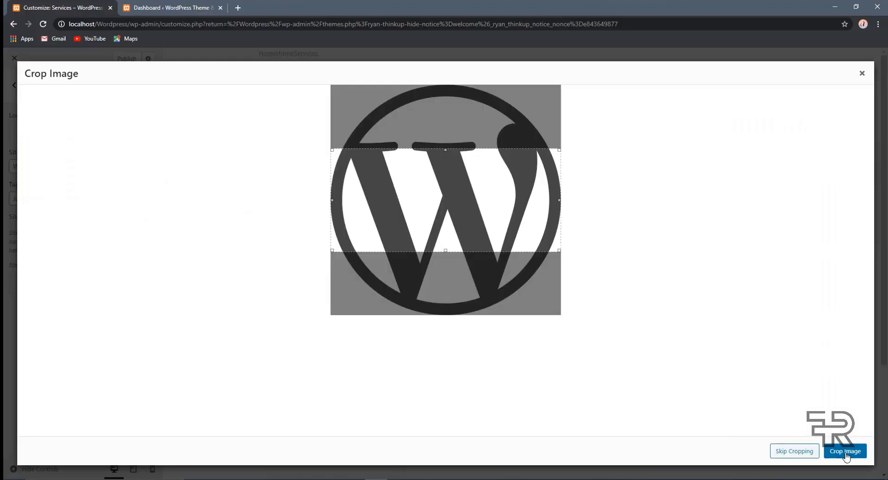
drag(553, 248, 577, 325)
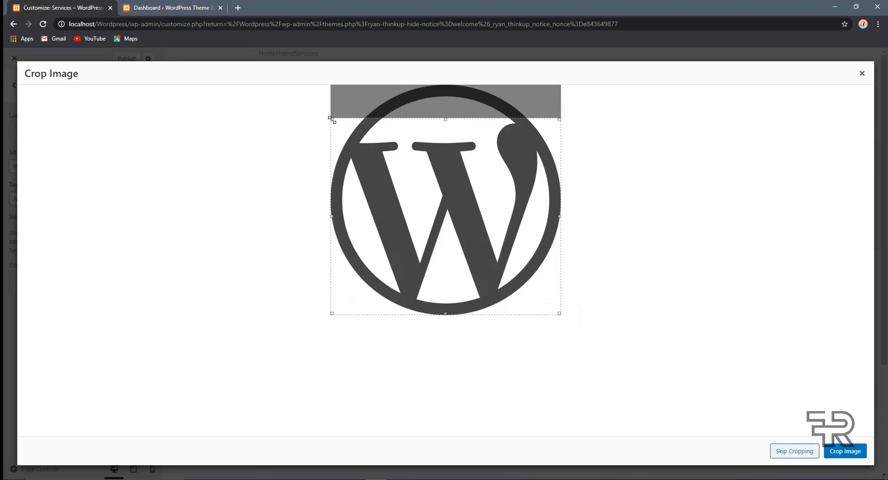
drag(331, 120, 318, 80)
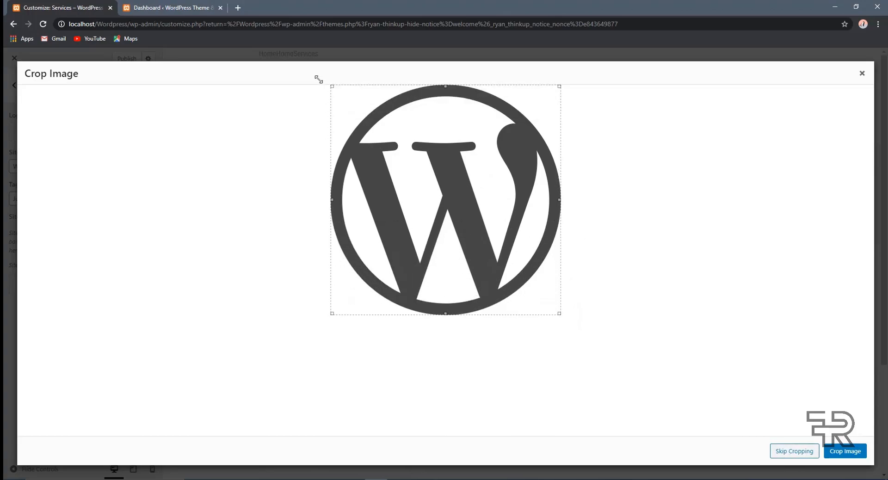
click(781, 451)
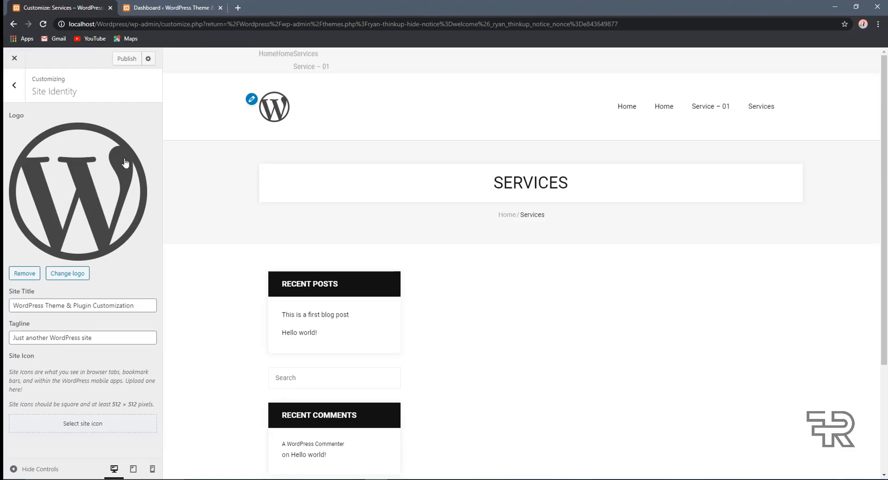
Set WordPress-logotype-simplified.png from the media library as the site icon, skipping the crop
click(211, 9)
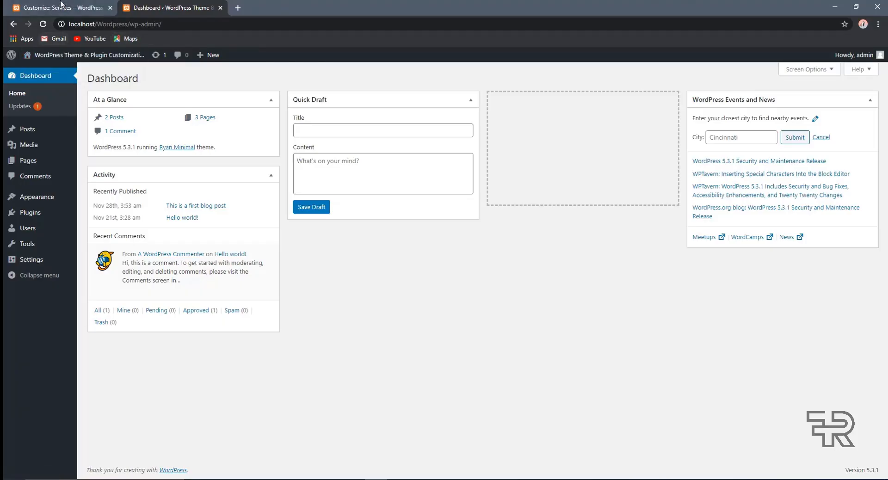
click(62, 4)
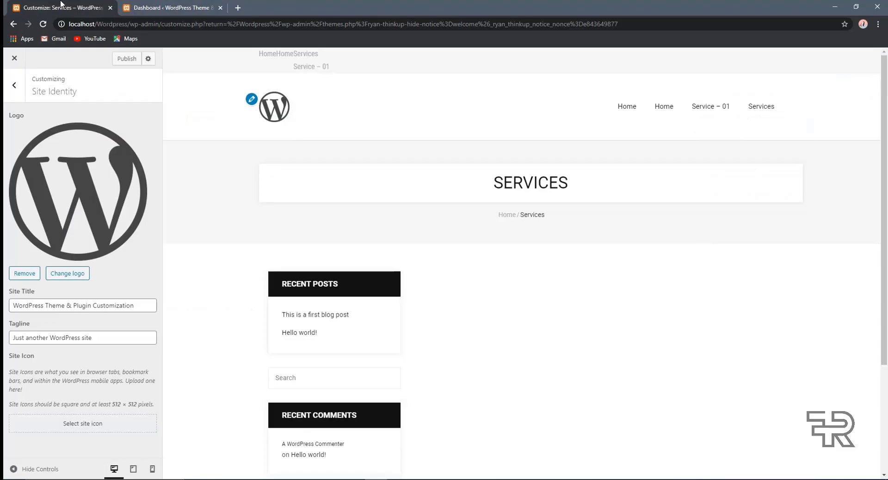
click(79, 424)
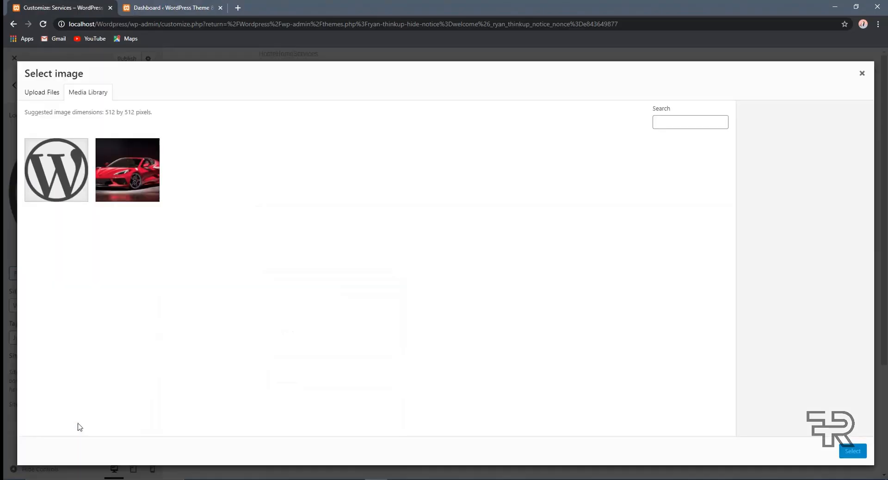
click(65, 188)
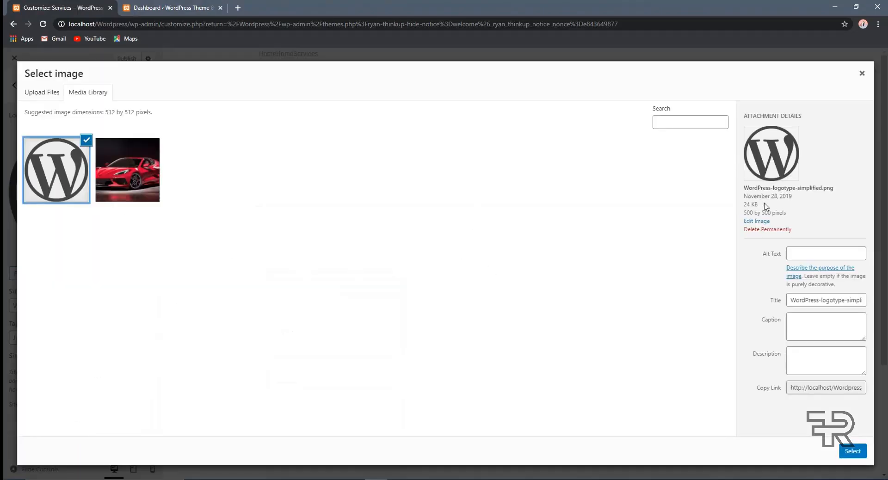
click(854, 453)
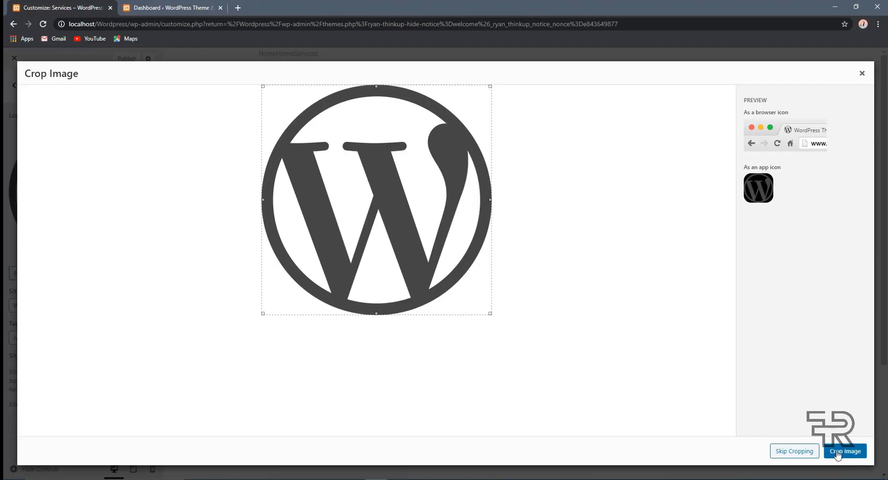
click(795, 451)
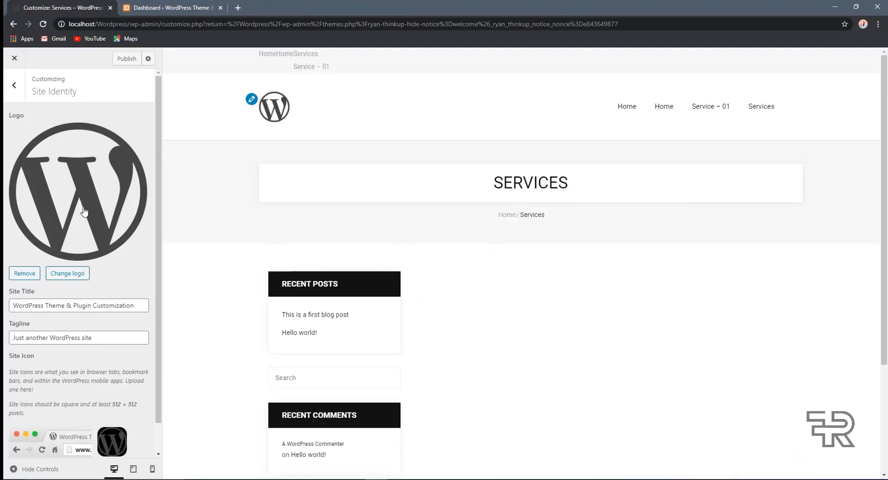
Review the site icon's size requirement and preview, and compare the browser tab icons of the customizer and the dashboard
scroll(84, 212, down, 1)
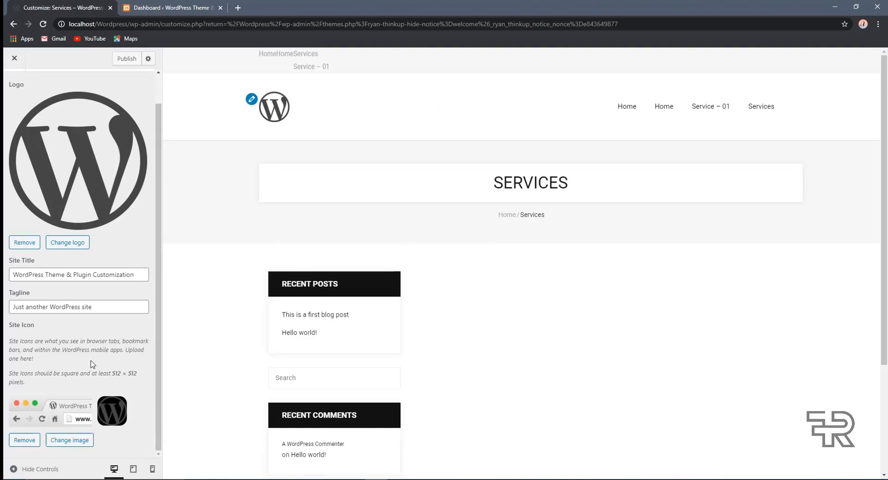
drag(111, 374, 137, 376)
click(121, 369)
drag(115, 374, 121, 373)
click(126, 379)
scroll(114, 185, up, 2)
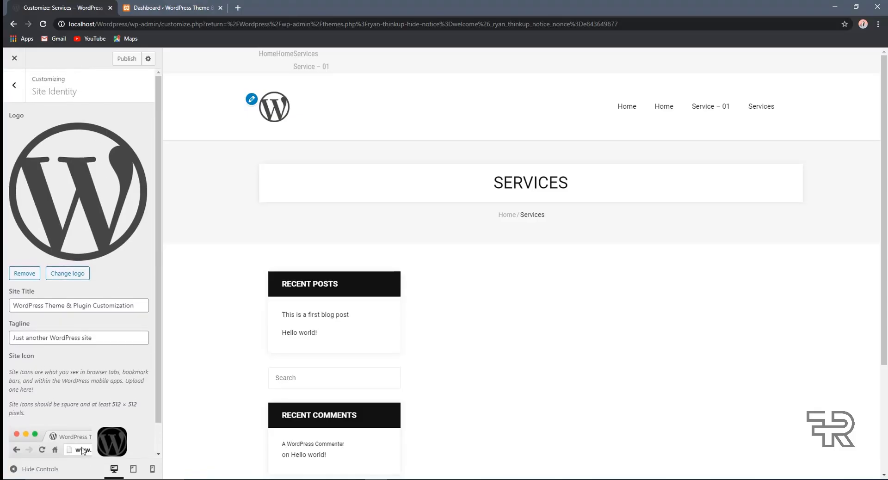
scroll(83, 455, down, 2)
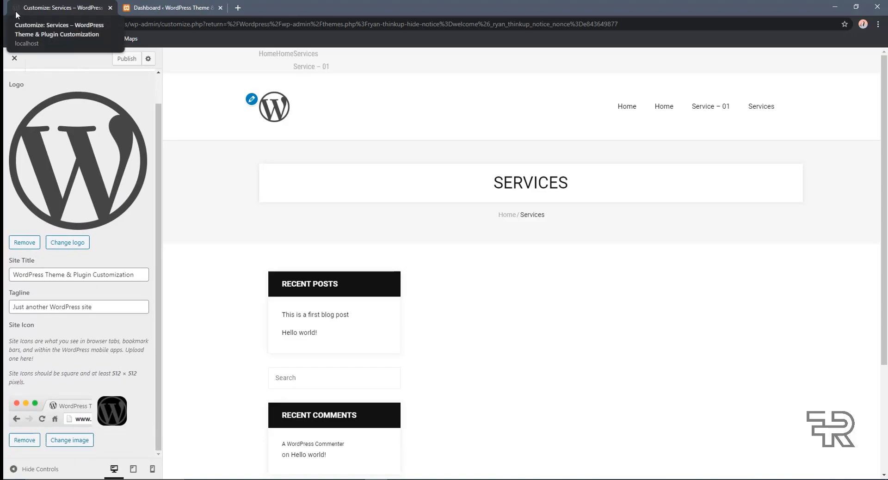
click(179, 8)
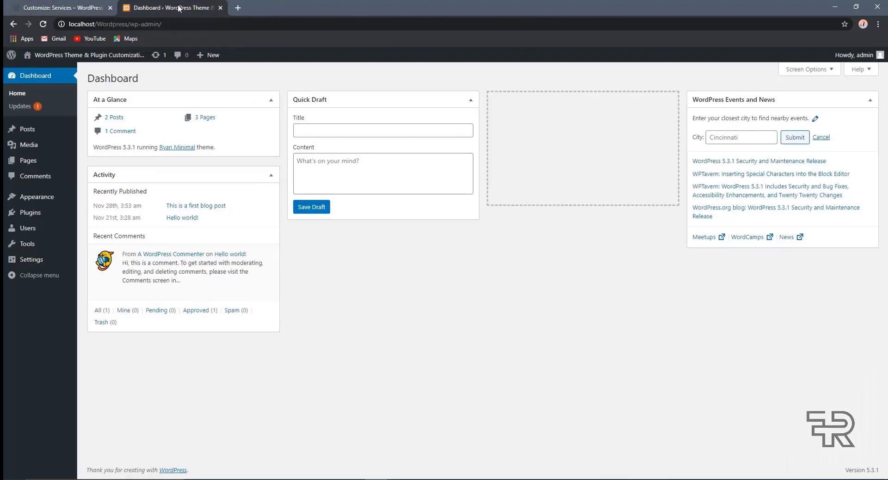
click(37, 13)
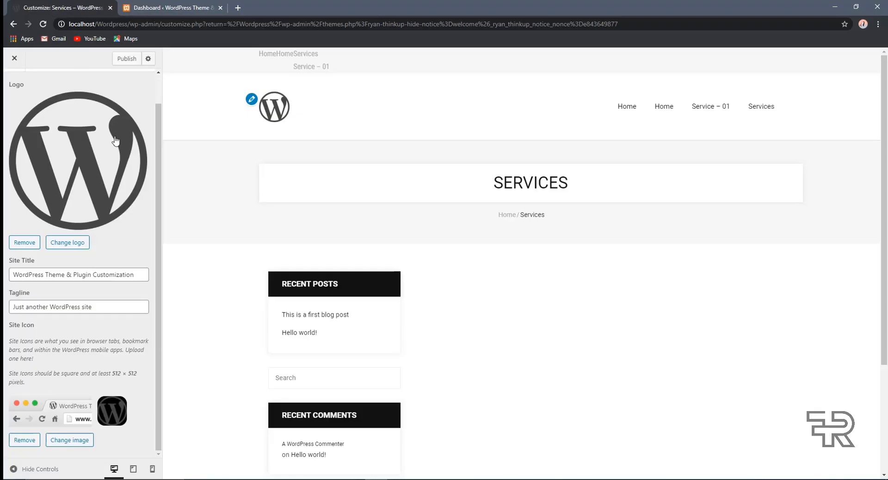
Check the logo and site icon in Site Identity, and publish the changes
scroll(116, 139, up, 1)
scroll(64, 181, down, 1)
scroll(52, 170, up, 1)
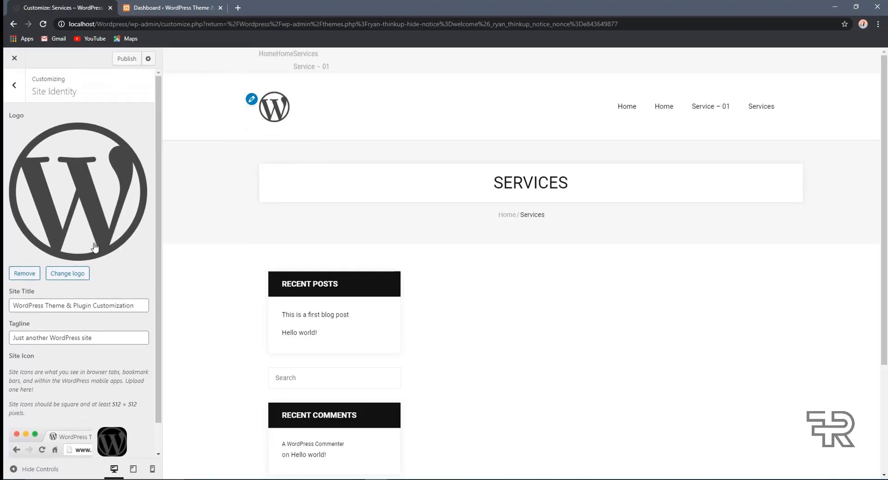
scroll(78, 392, down, 1)
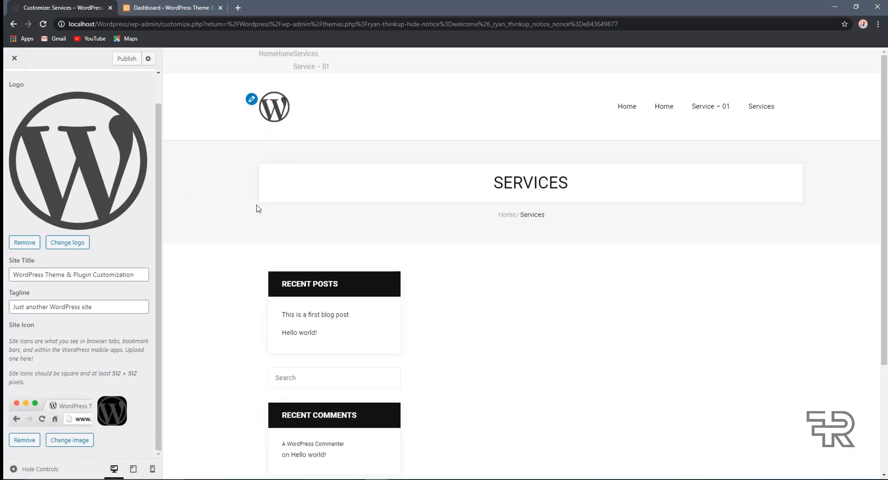
scroll(110, 143, up, 1)
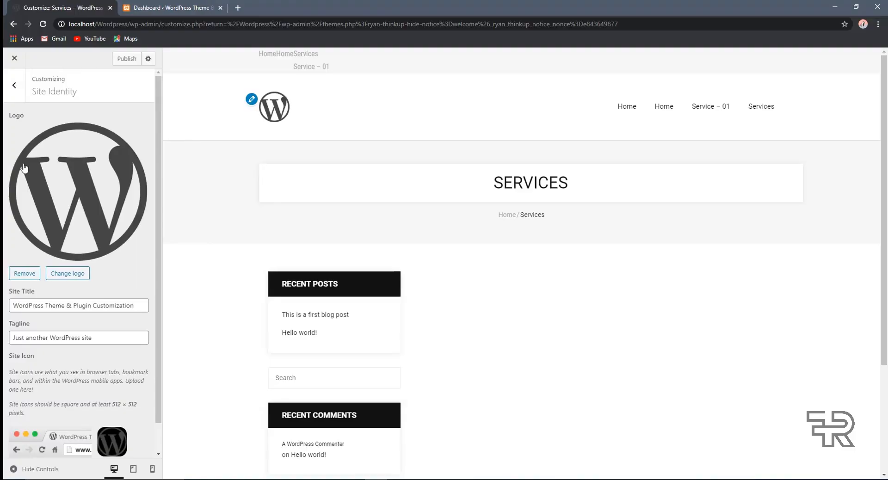
click(125, 63)
Open the live site from the dashboard in a new tab, check its logo and tab icon, and return to the customizer
click(149, 4)
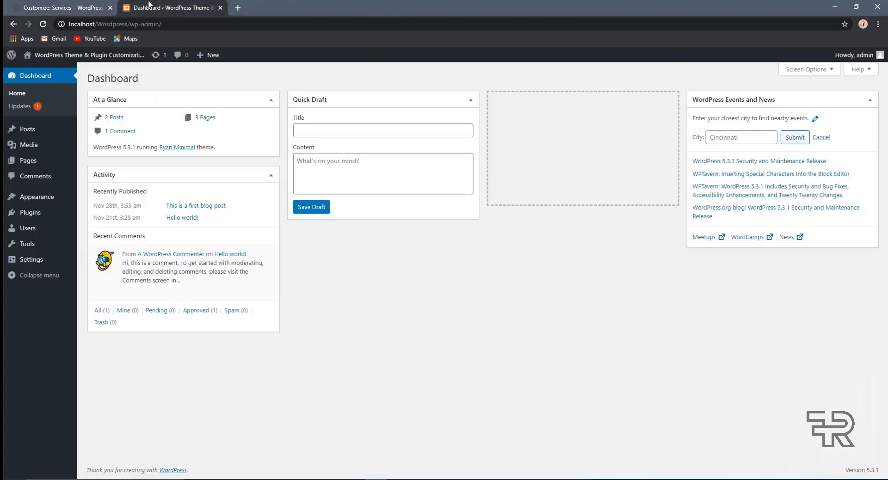
right_click(49, 54)
click(63, 61)
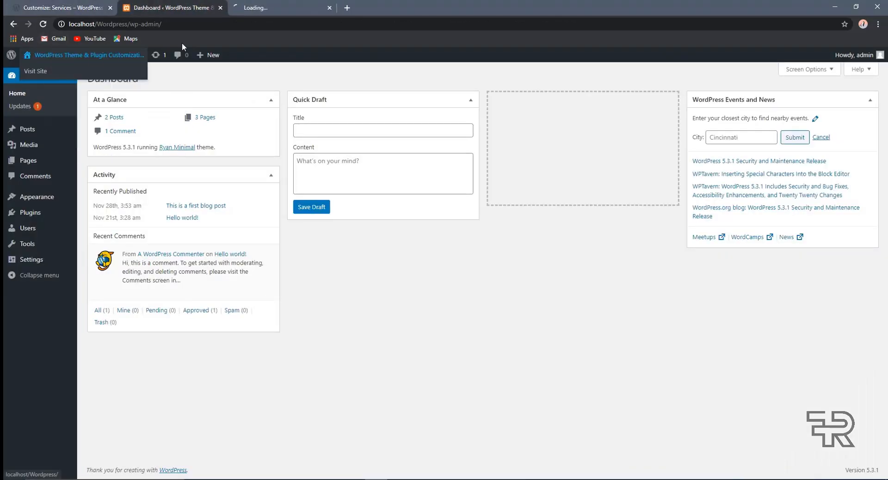
click(259, 7)
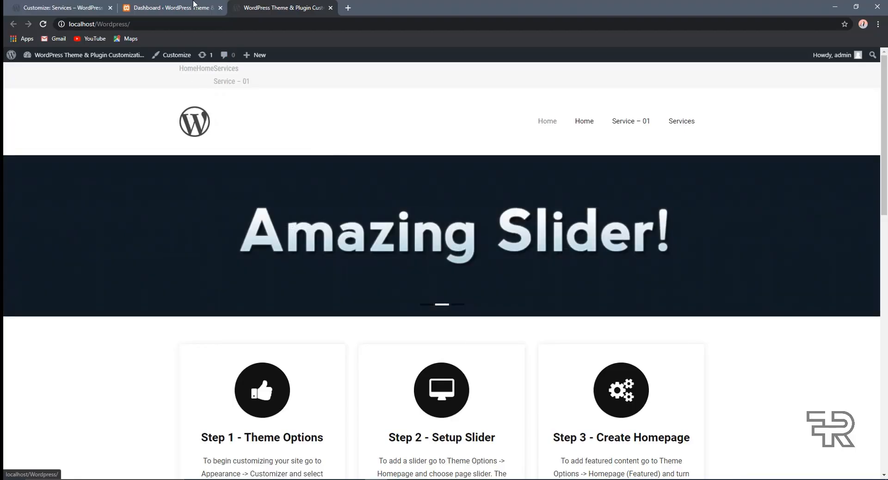
click(195, 6)
click(103, 5)
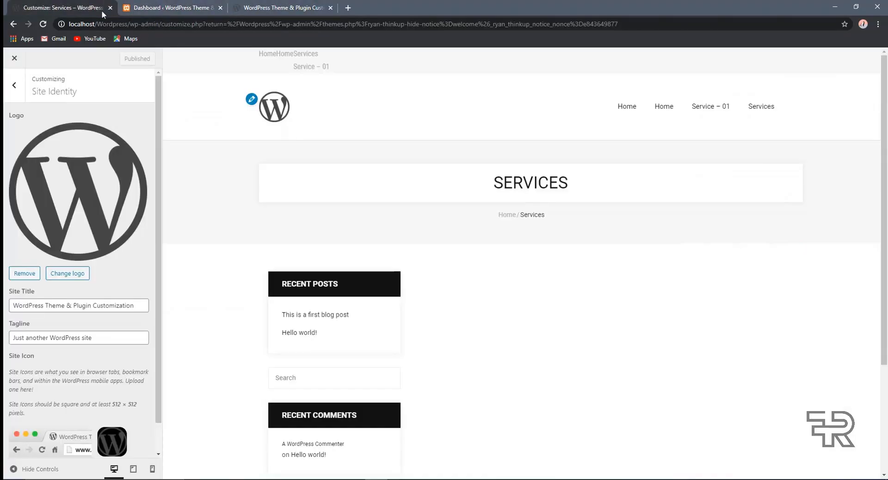
In the Header section of Theme Options, compare the Style 1 (Dark) and Style 2 (Light) pre header styles, finishing on Style 2 (Light)
click(14, 93)
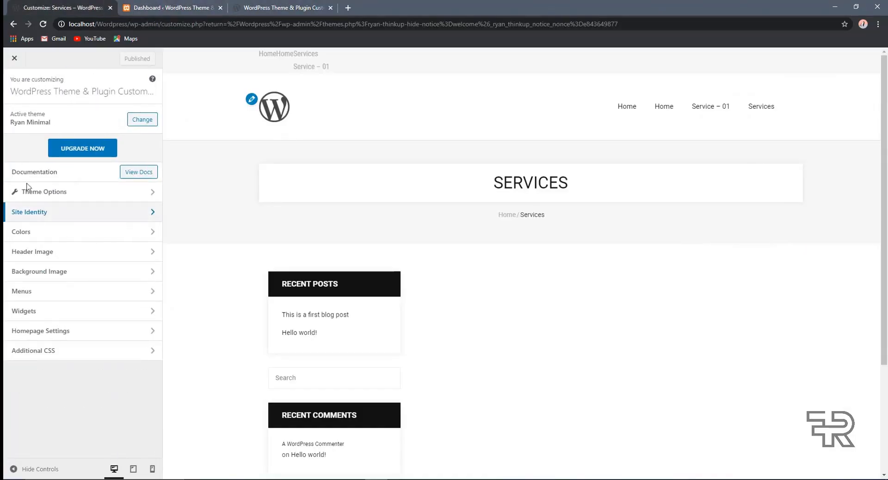
click(41, 215)
click(13, 85)
click(50, 197)
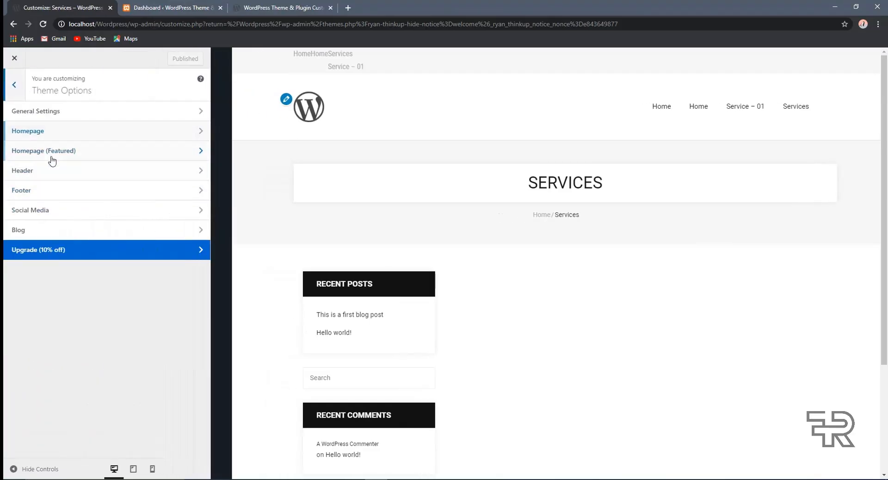
click(54, 170)
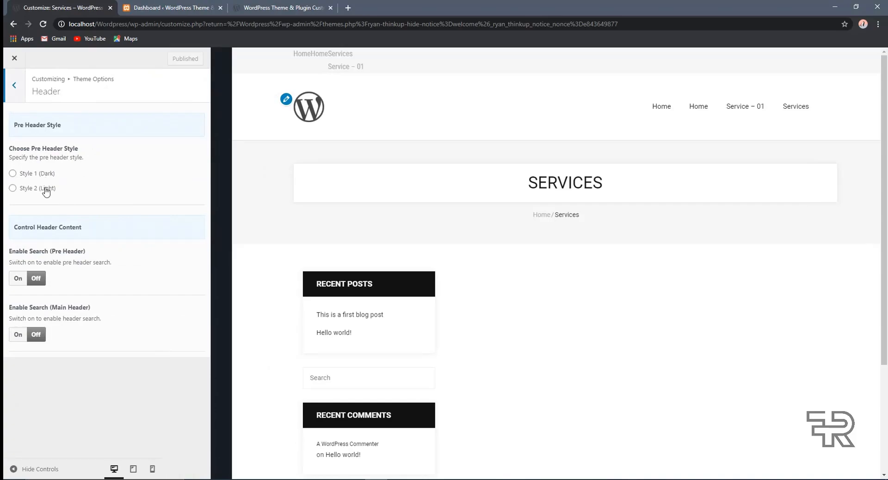
click(46, 189)
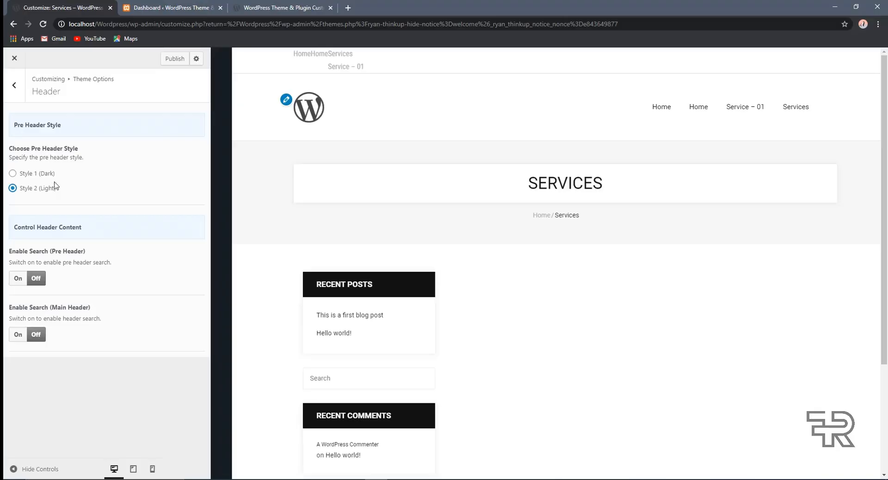
click(33, 175)
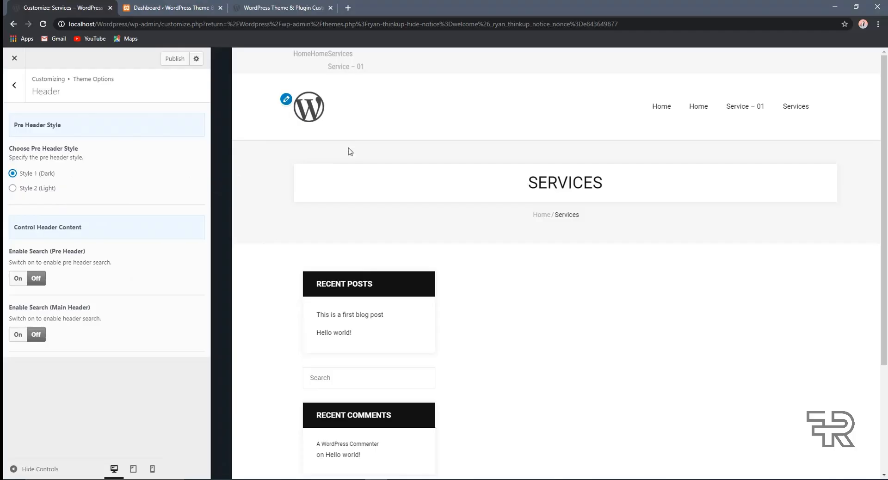
click(52, 188)
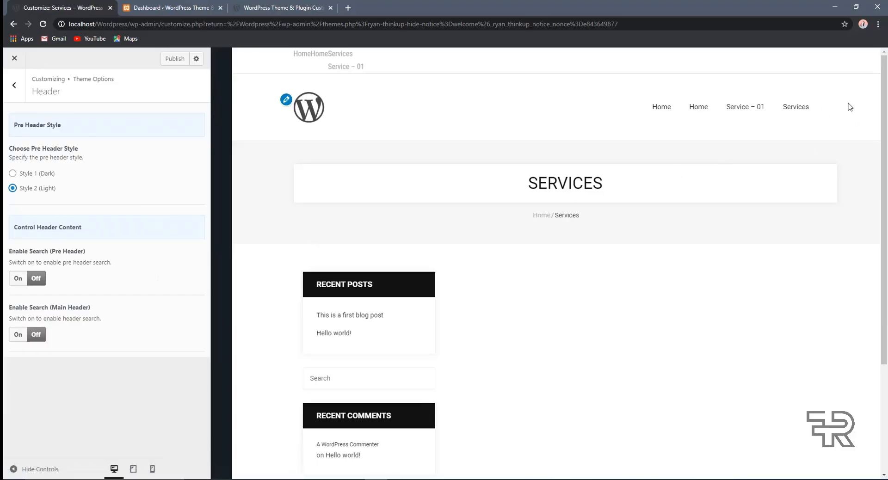
Enable the pre header search and set the pre header style to Style 2 (Light)
click(19, 279)
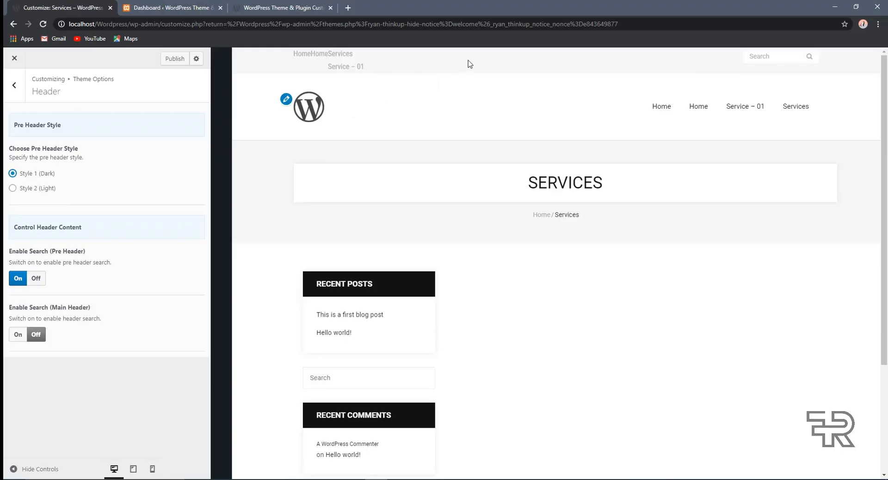
double_click(31, 254)
click(48, 275)
click(12, 188)
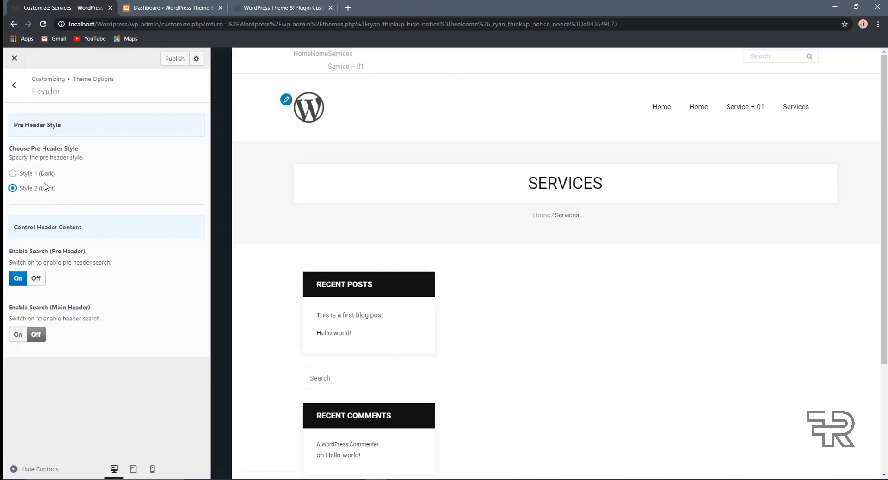
drag(29, 156, 54, 158)
click(796, 60)
Try enabling the main header search and disabling the pre header search, and restore both settings
click(15, 337)
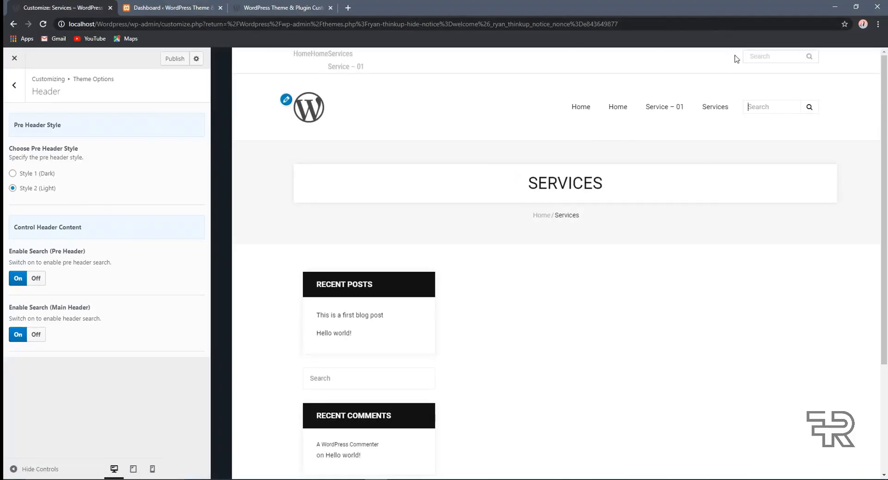
click(36, 279)
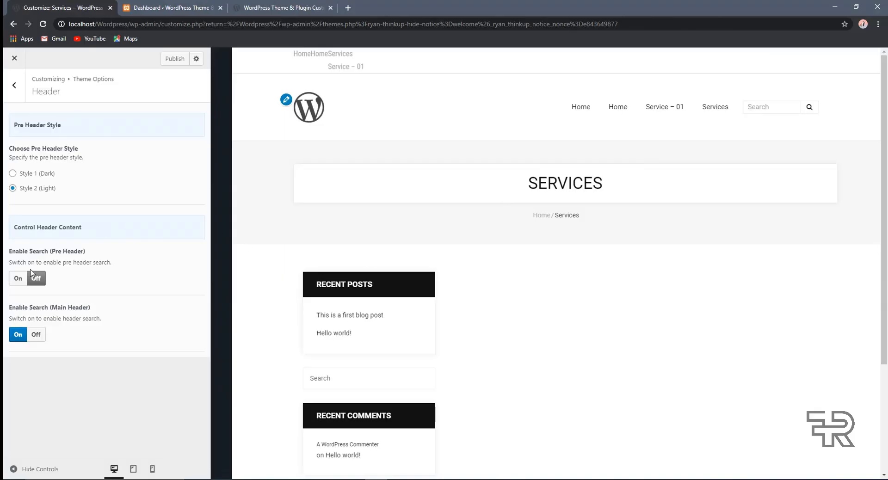
click(16, 279)
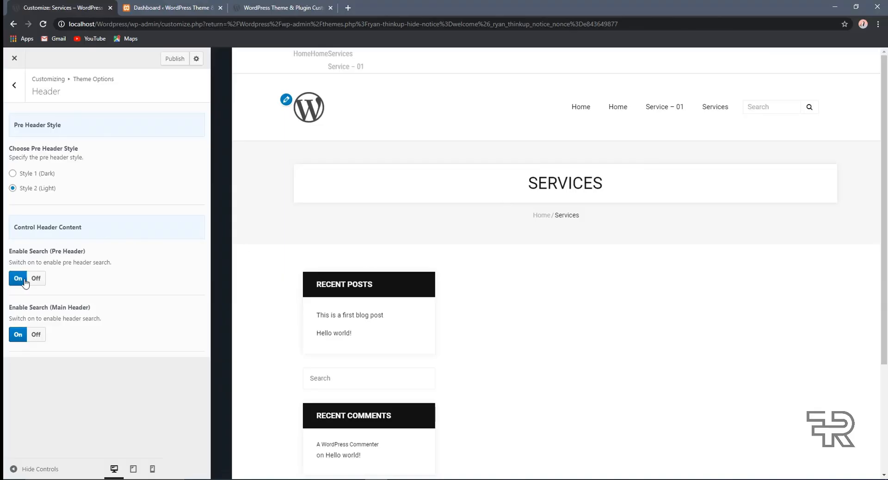
click(39, 336)
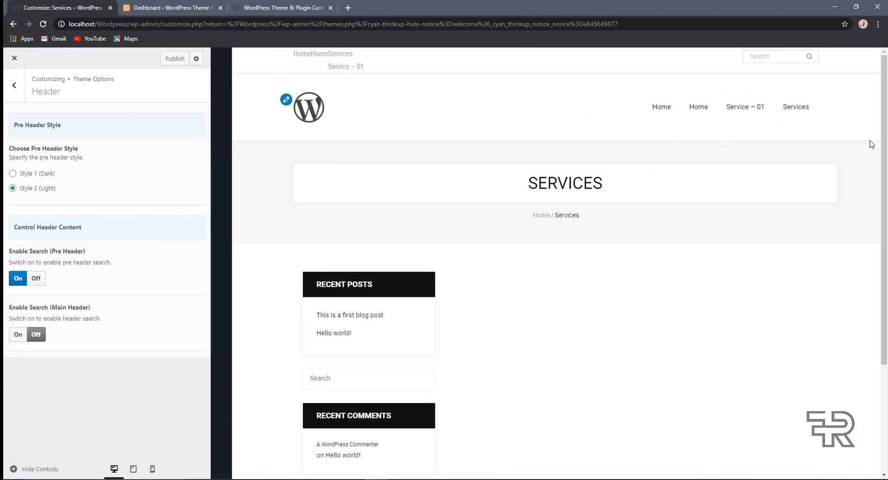
Look over the pre-made homepage options under Homepage (Featured), and return to the main customizer screen
click(19, 90)
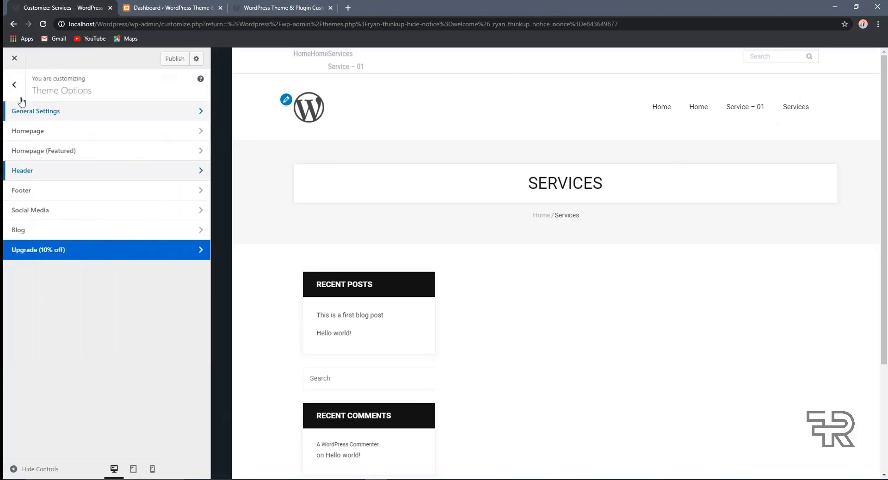
click(33, 152)
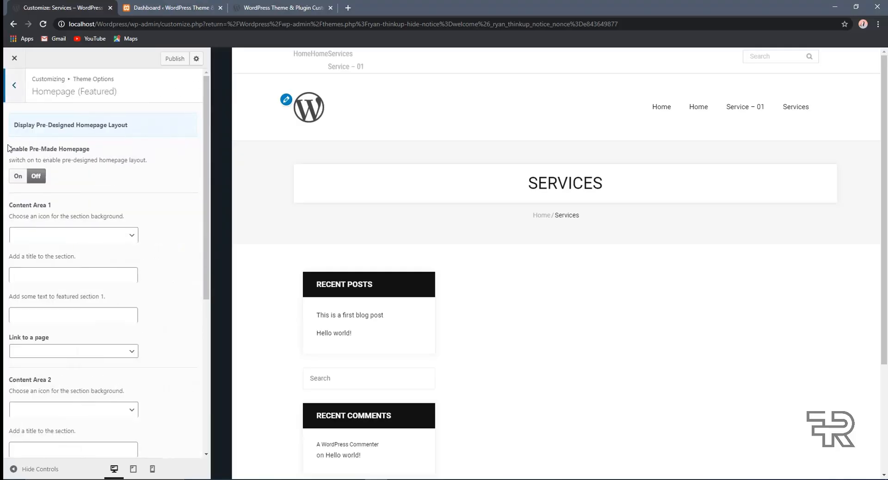
drag(55, 148, 31, 91)
click(59, 135)
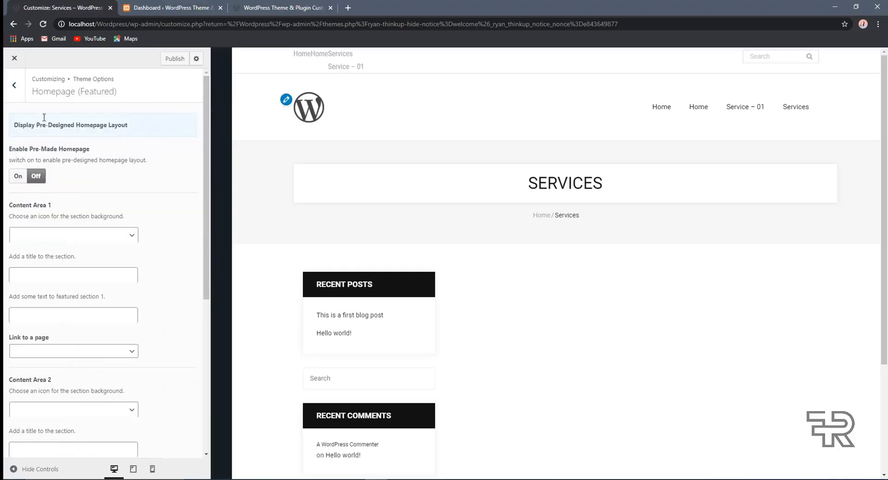
click(14, 85)
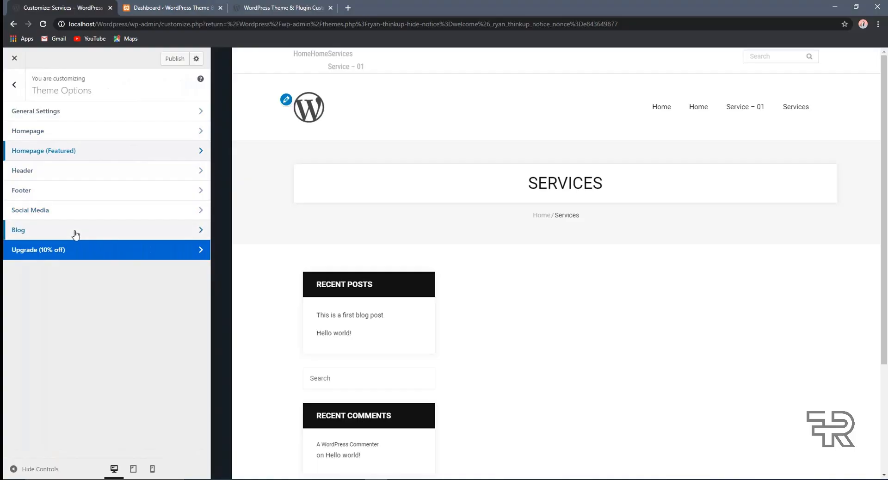
click(14, 84)
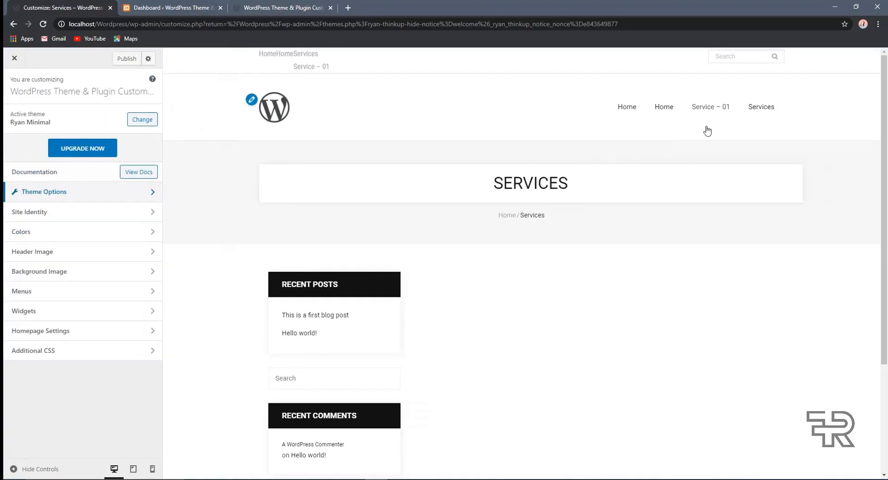